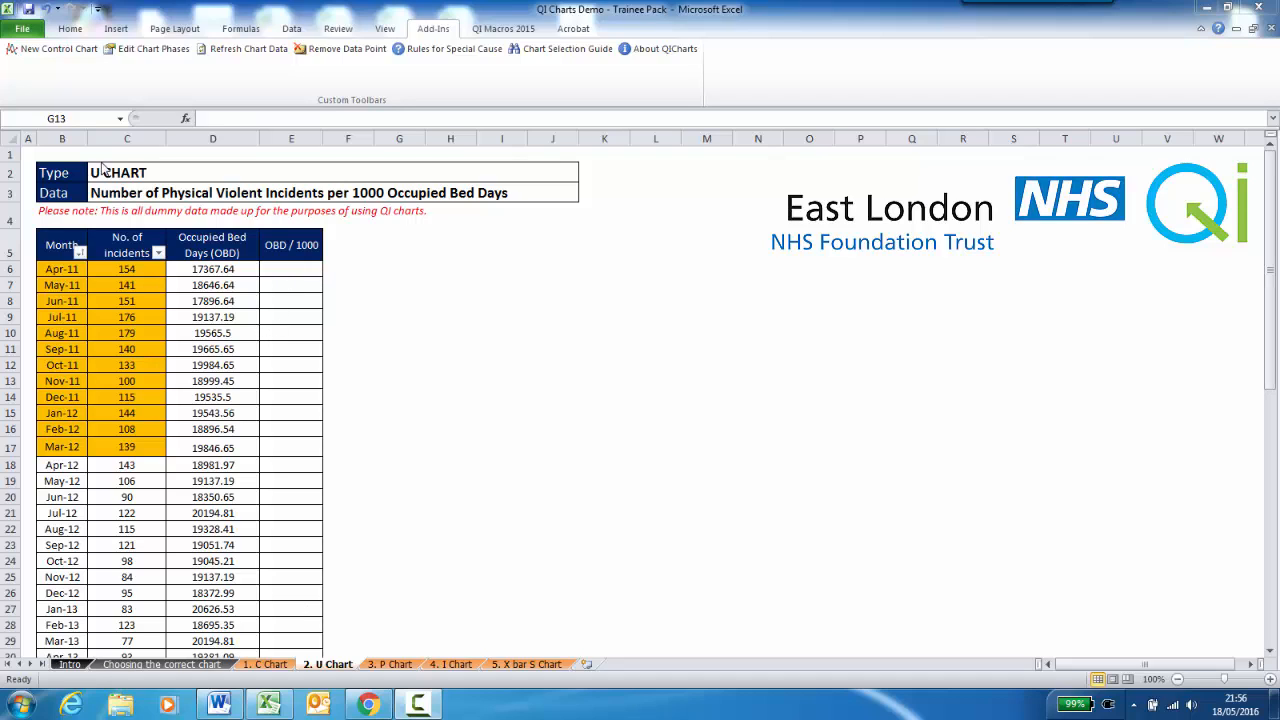
Calculate the Apr-11 OBD / 1000 value in cell E6 with the formula =D6/1000
left_click(298, 274)
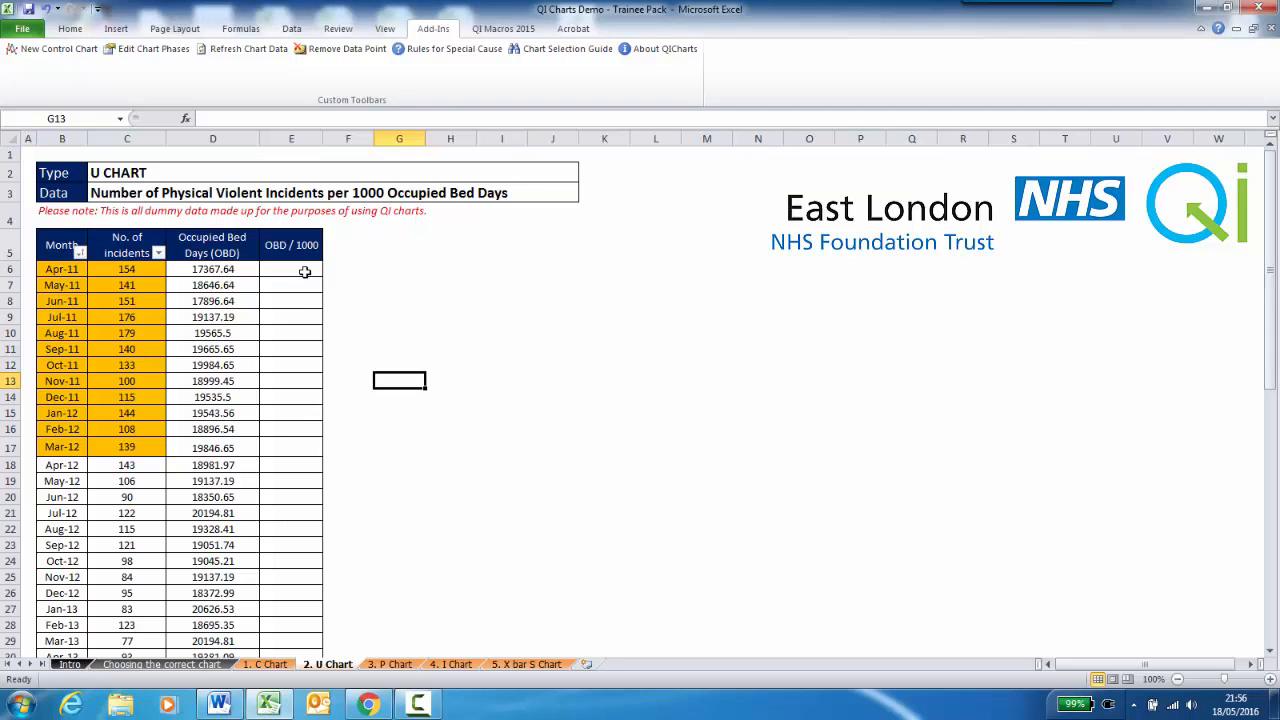
left_click(304, 271)
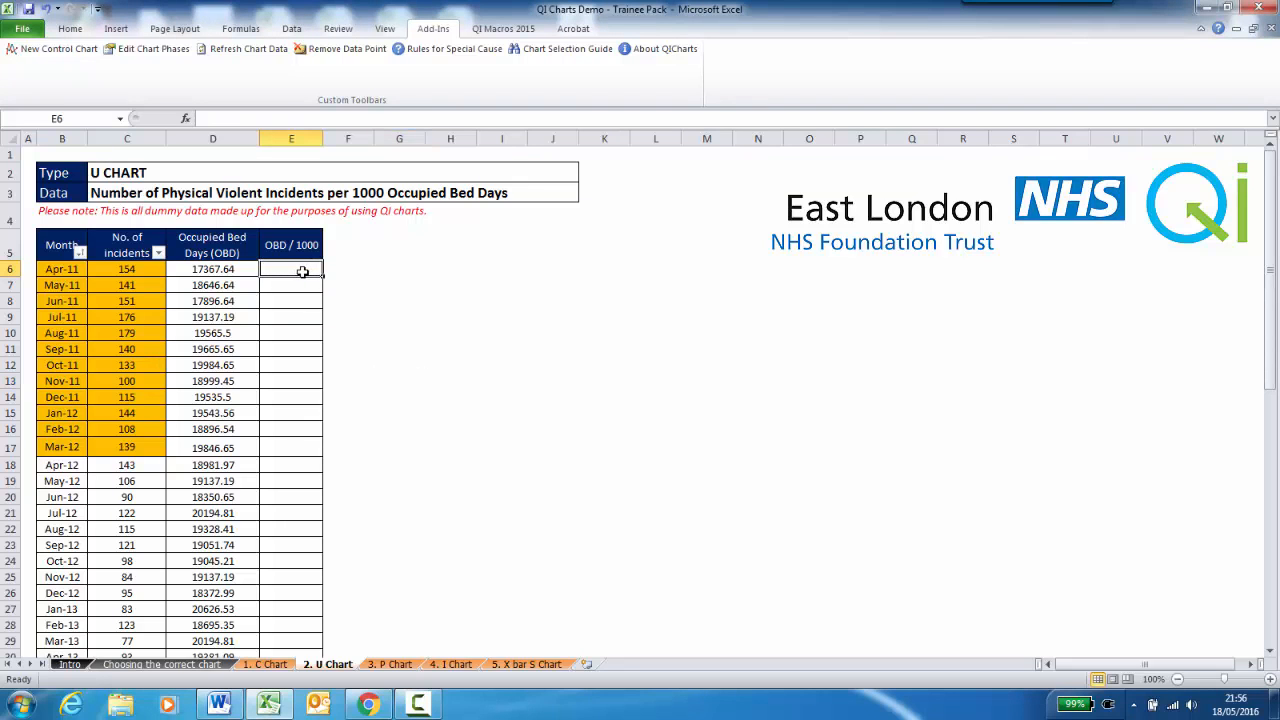
type("=")
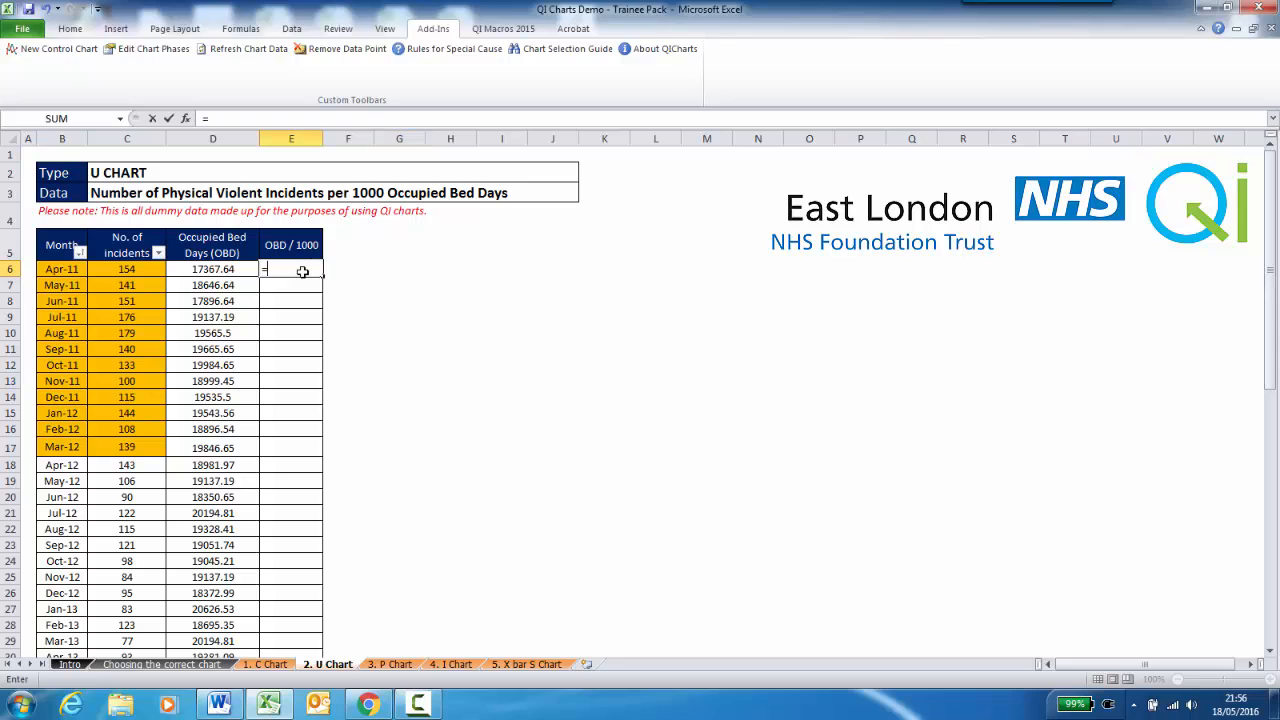
left_click(240, 270)
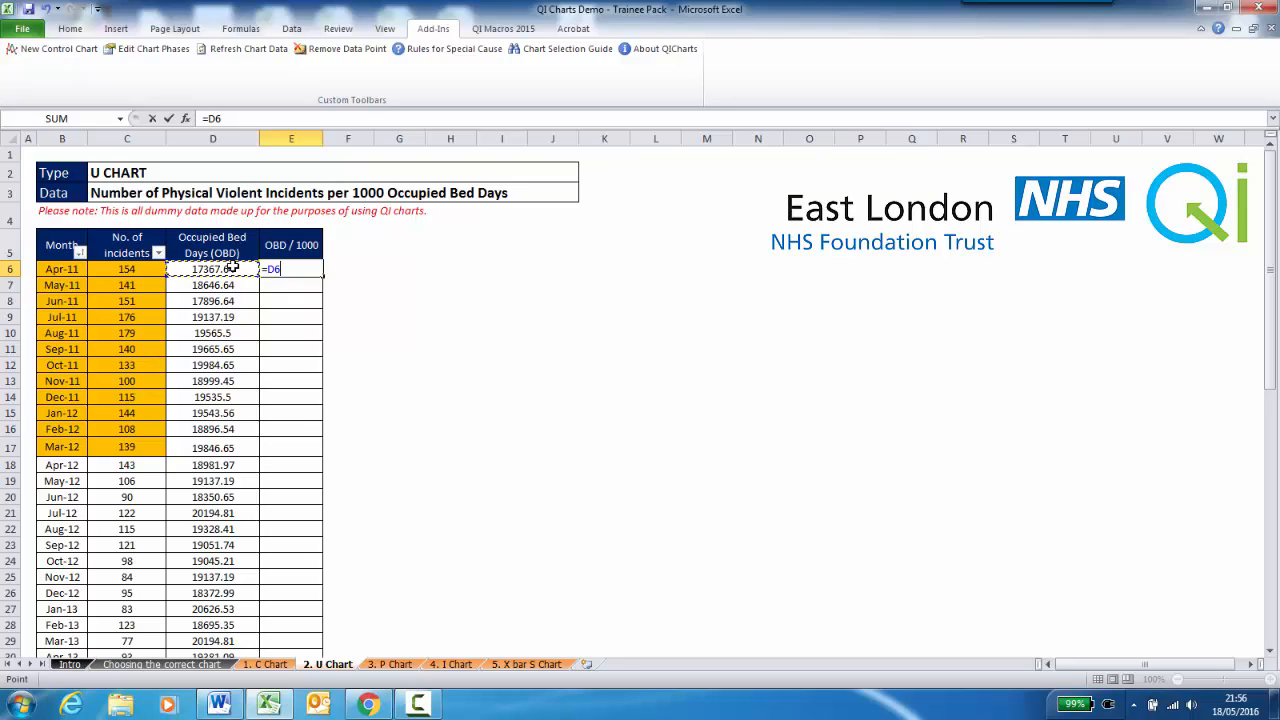
type("/1000")
key("Return")
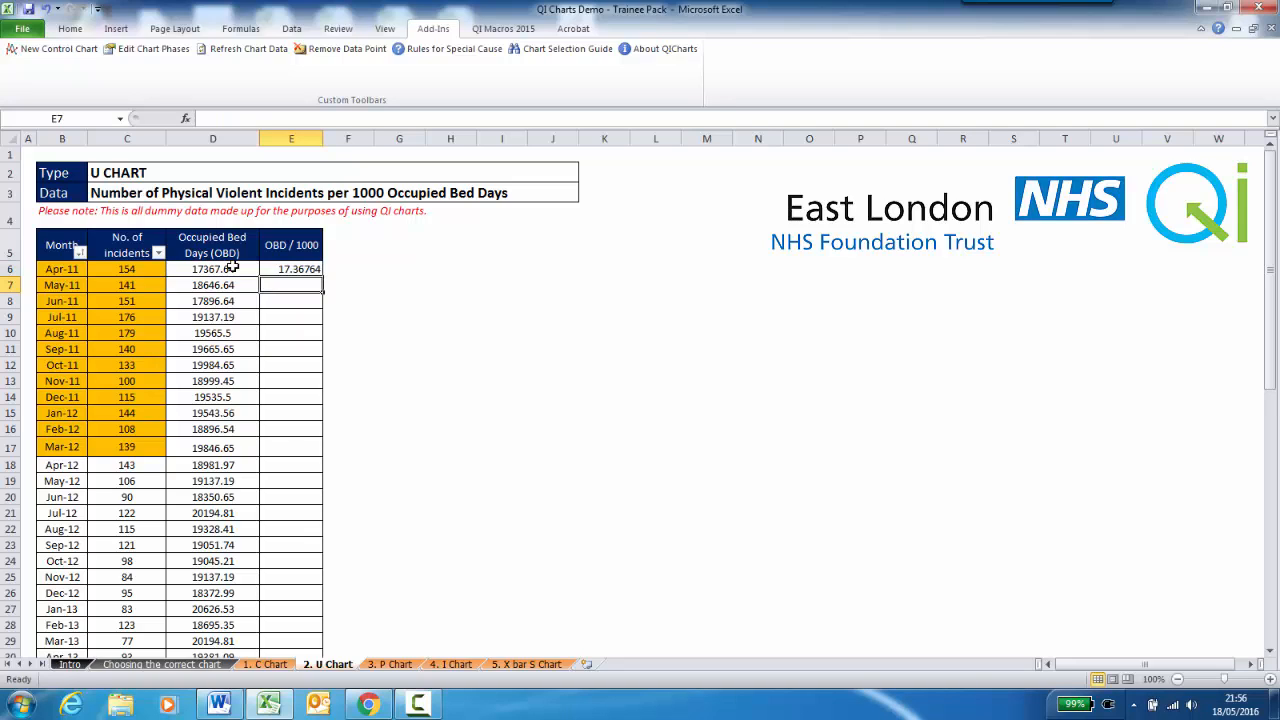
Fill the E6 formula down the OBD / 1000 column to the Apr-16 row, E66
left_click(296, 270)
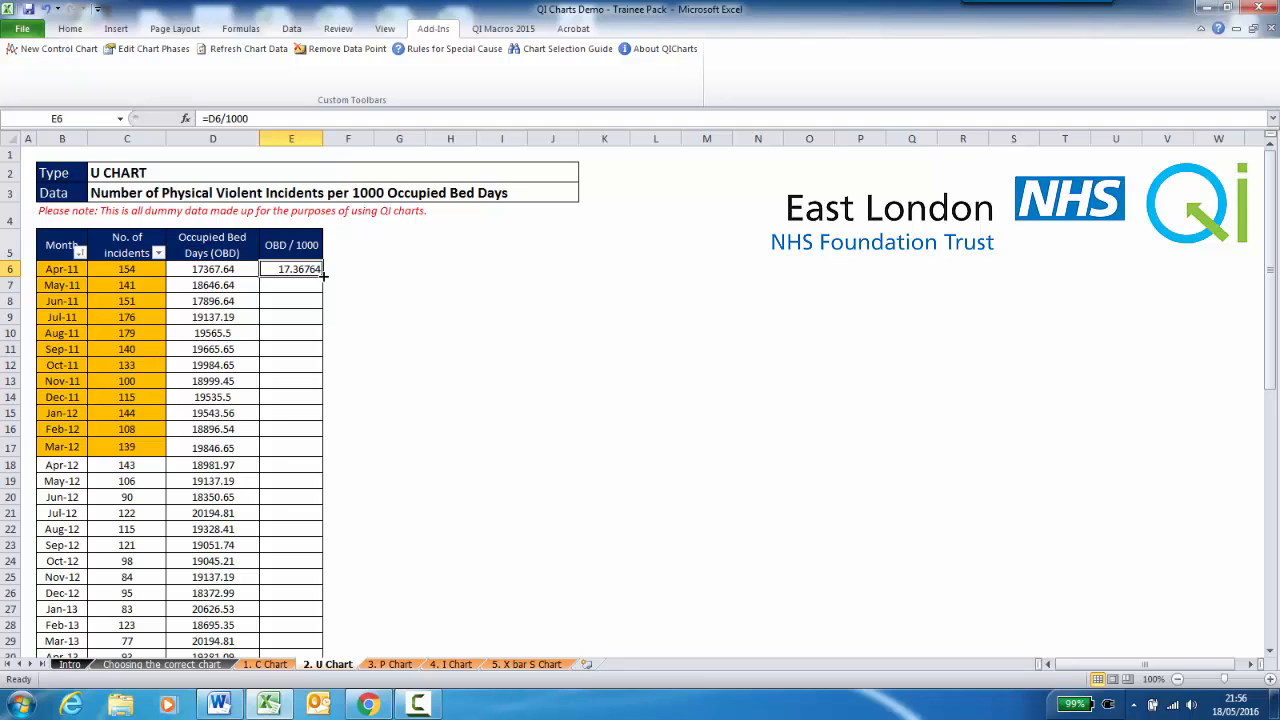
left_click_drag(323, 276, 320, 638)
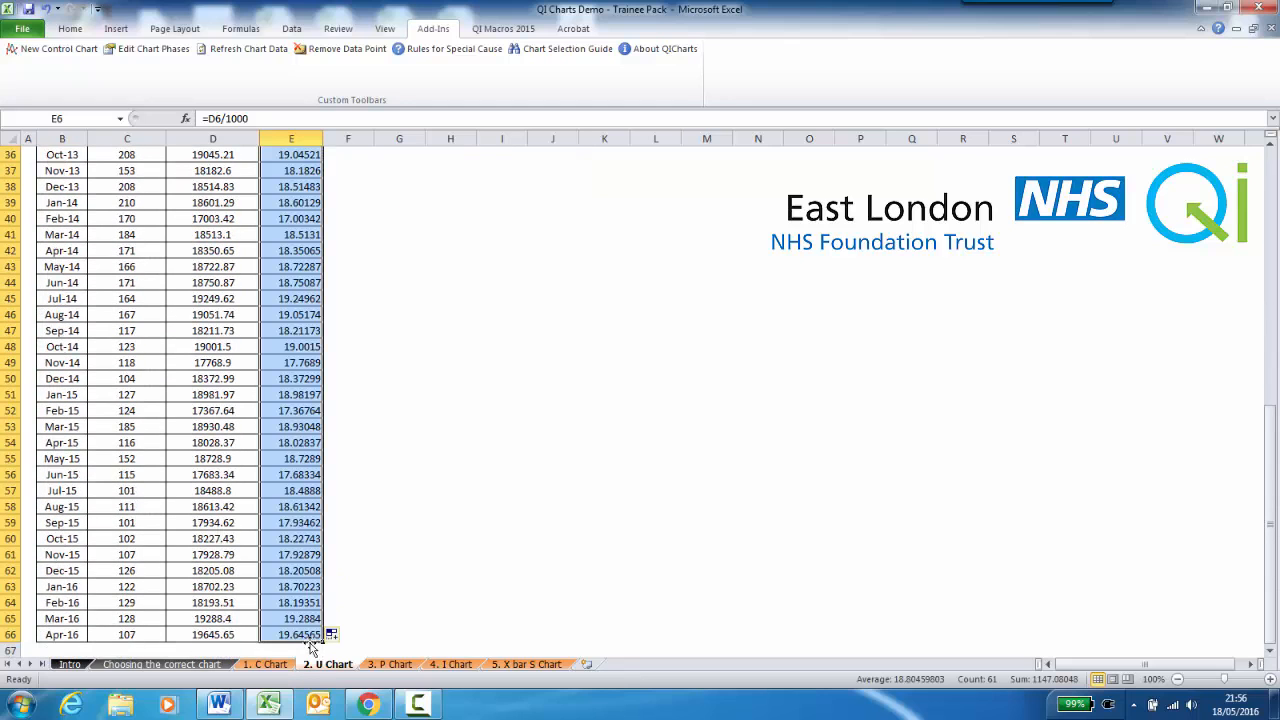
scroll(320, 590, "up", 12)
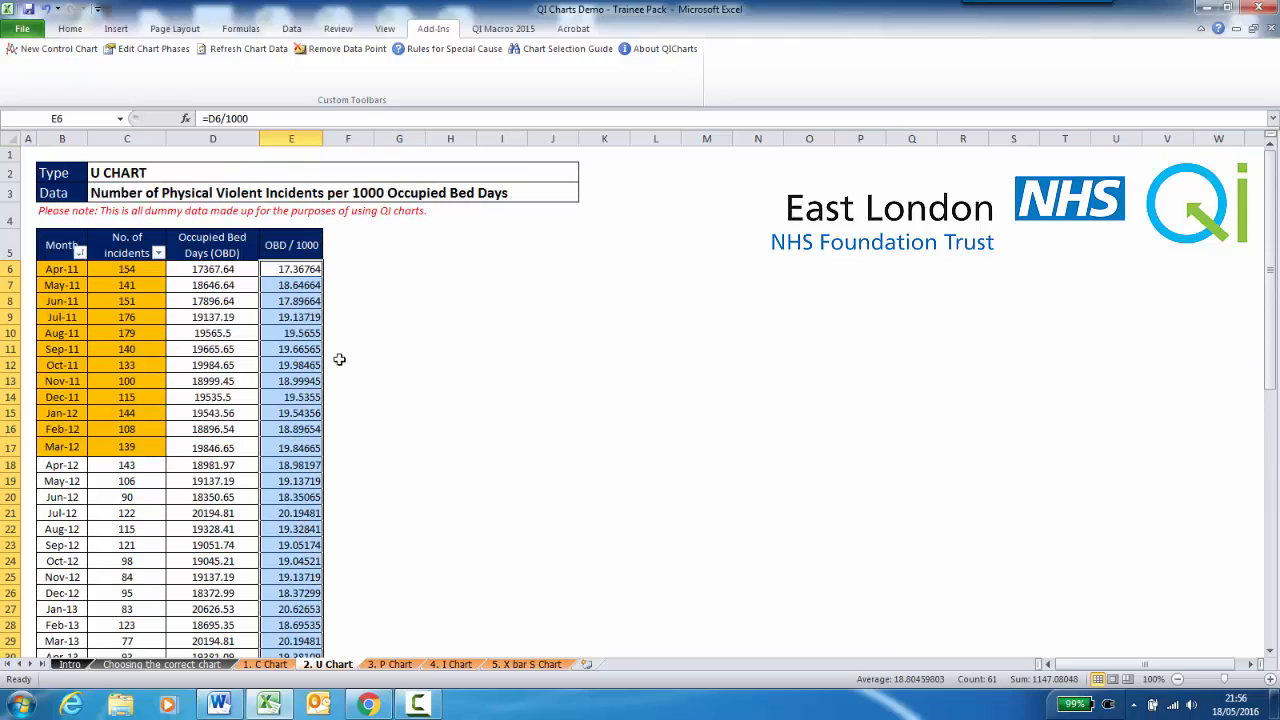
Start a new QI-Charts control chart and set its type to U Chart
left_click(409, 261)
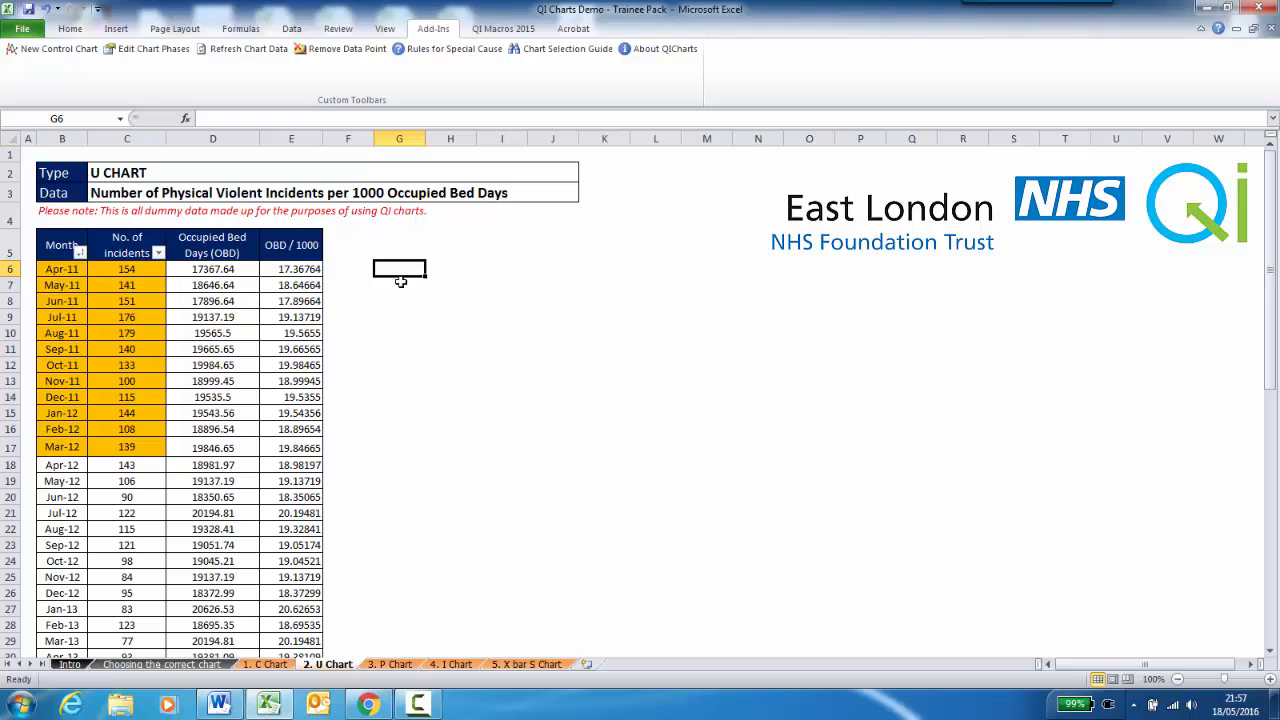
left_click(70, 28)
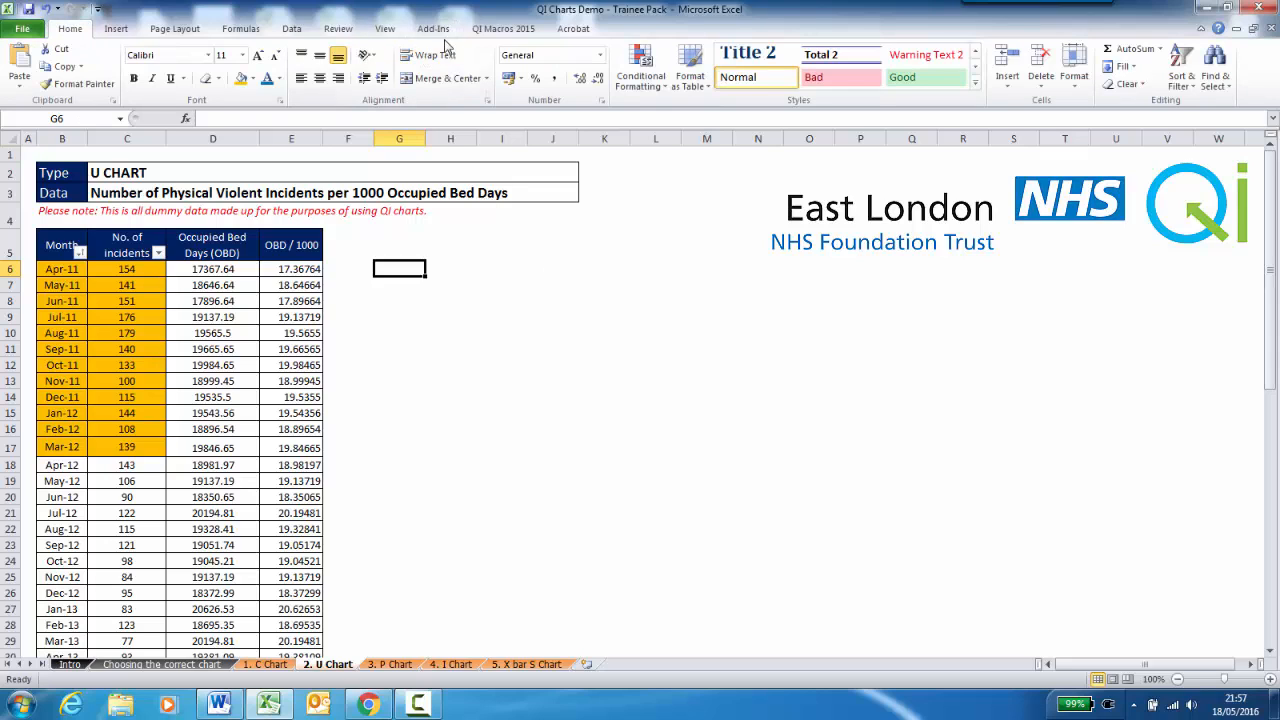
left_click(439, 34)
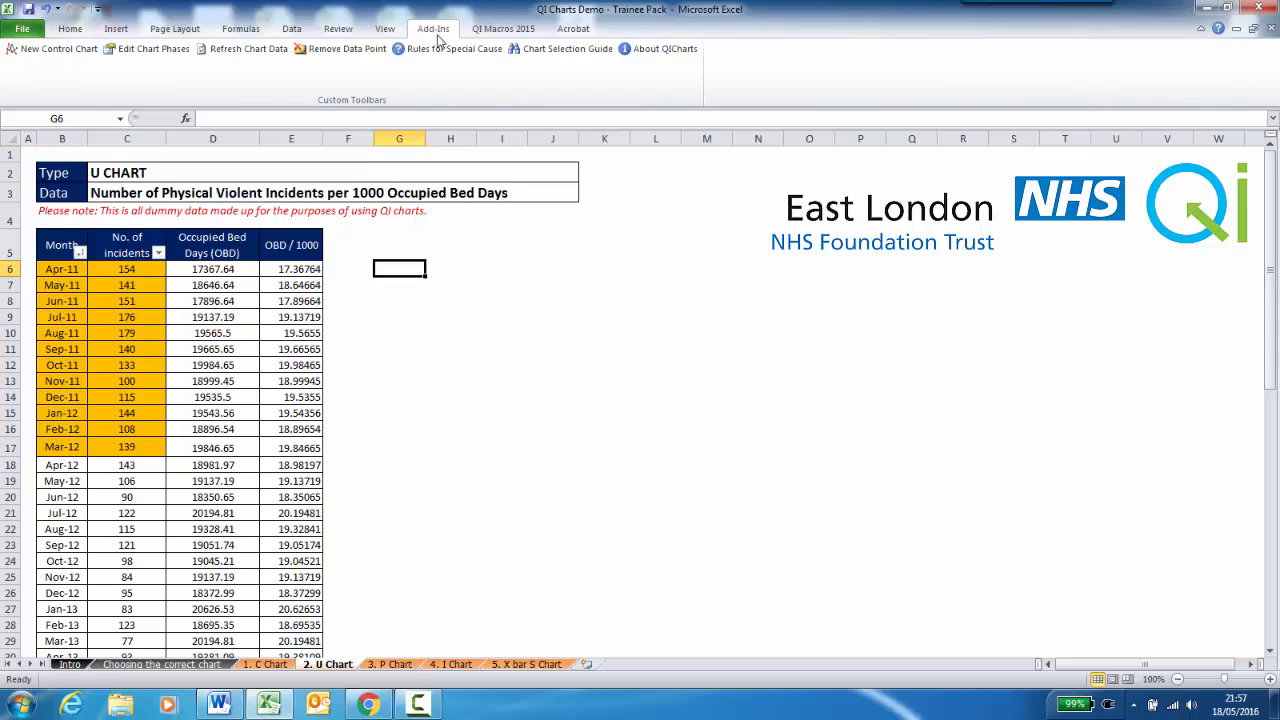
left_click(60, 49)
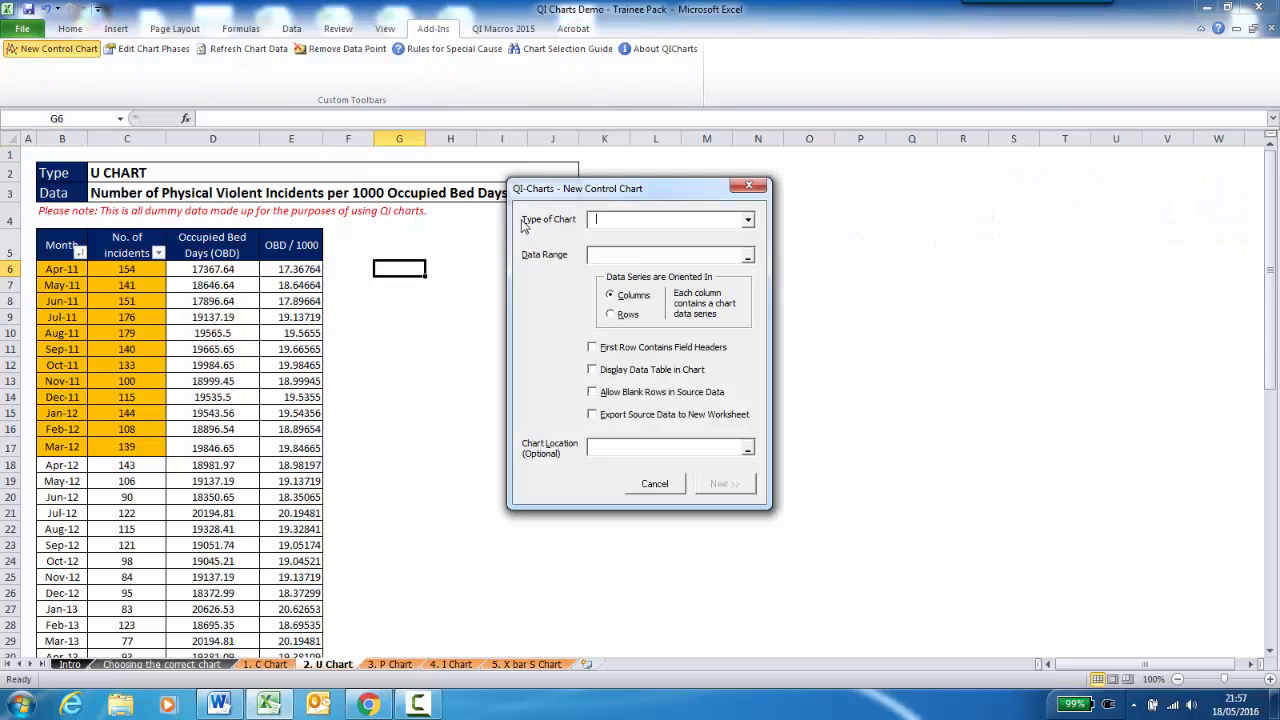
left_click(651, 224)
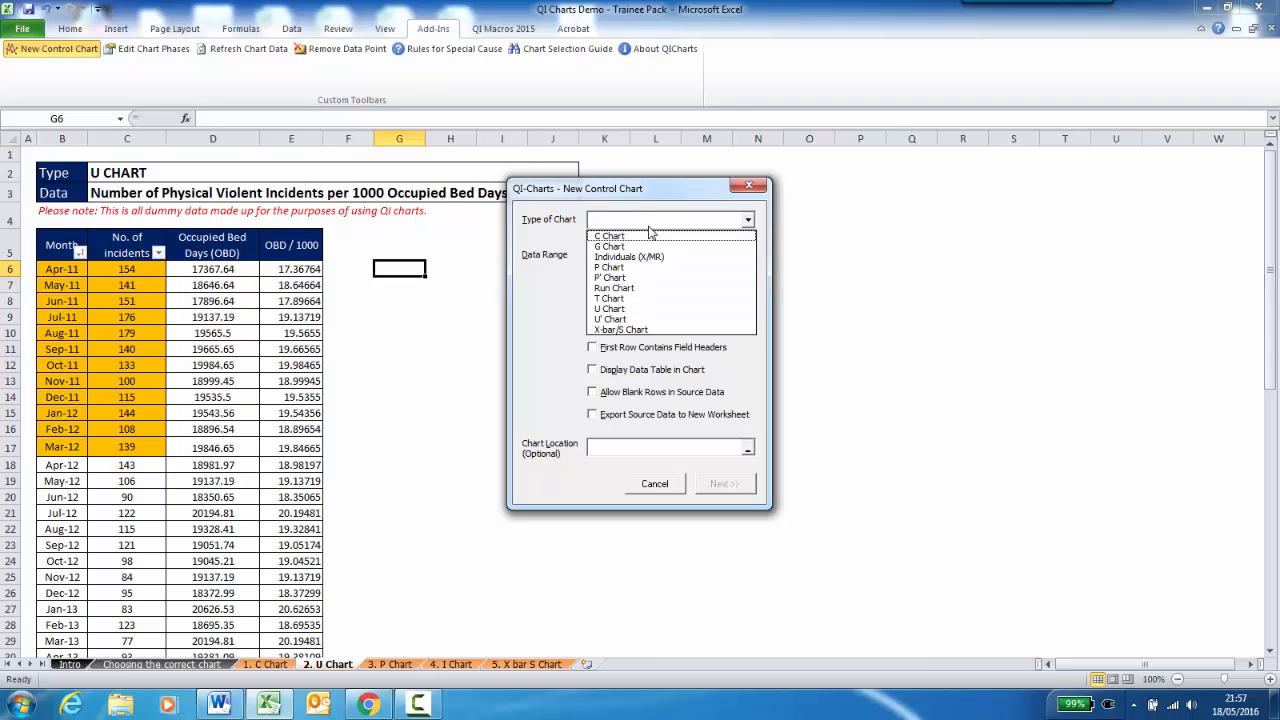
left_click(620, 309)
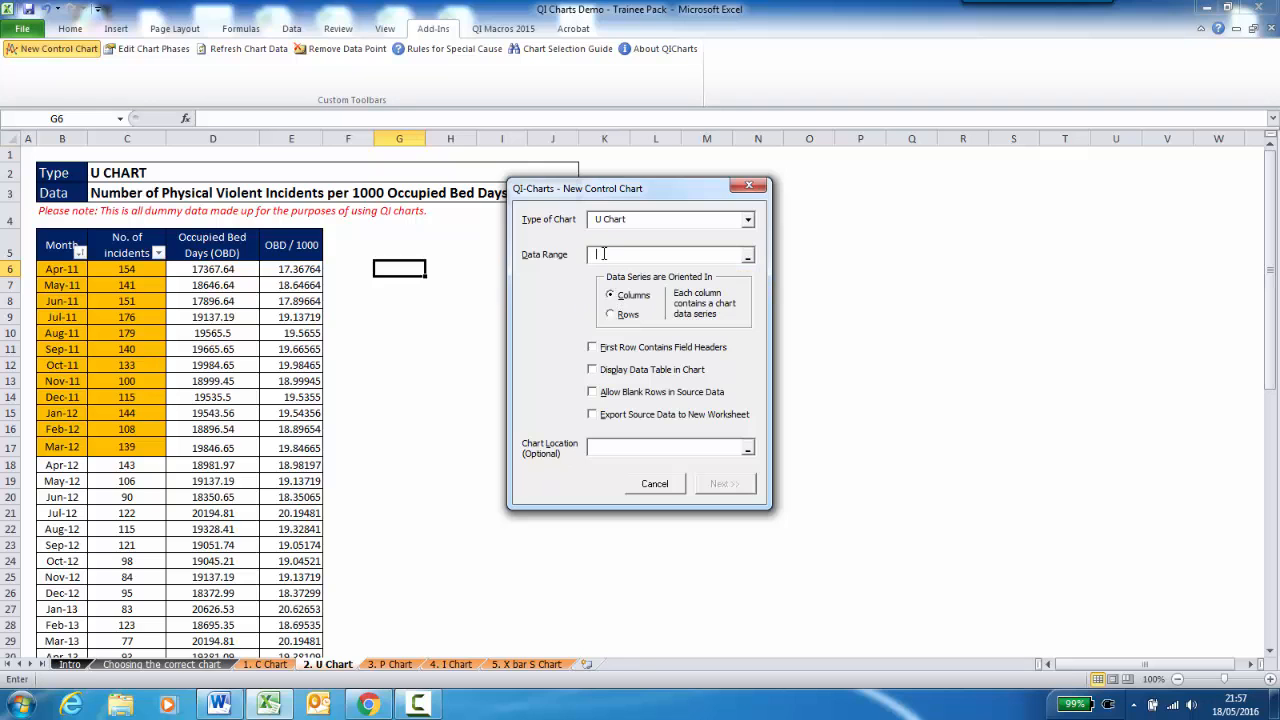
Set the chart's data range to B5:E66 on the U Chart sheet, with the first row as field headers, and continue
left_click_drag(50, 245, 300, 654)
scroll(300, 515, "up", 8)
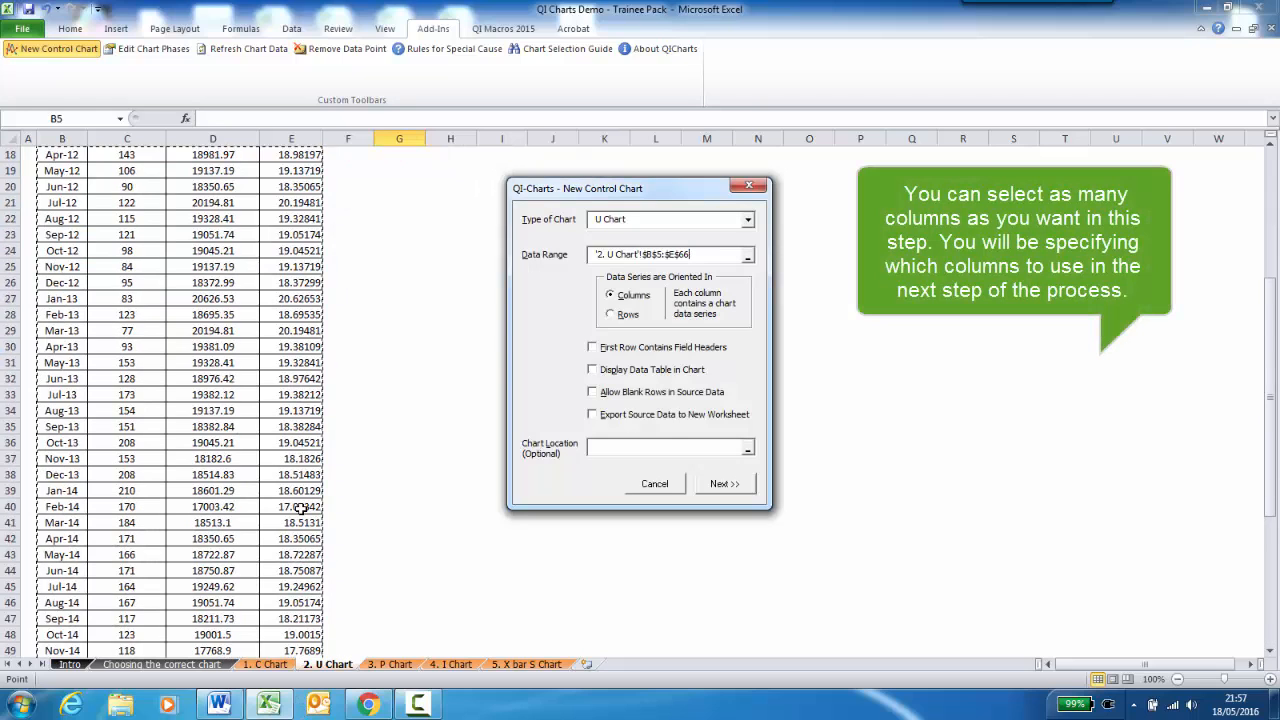
scroll(300, 510, "up", 4)
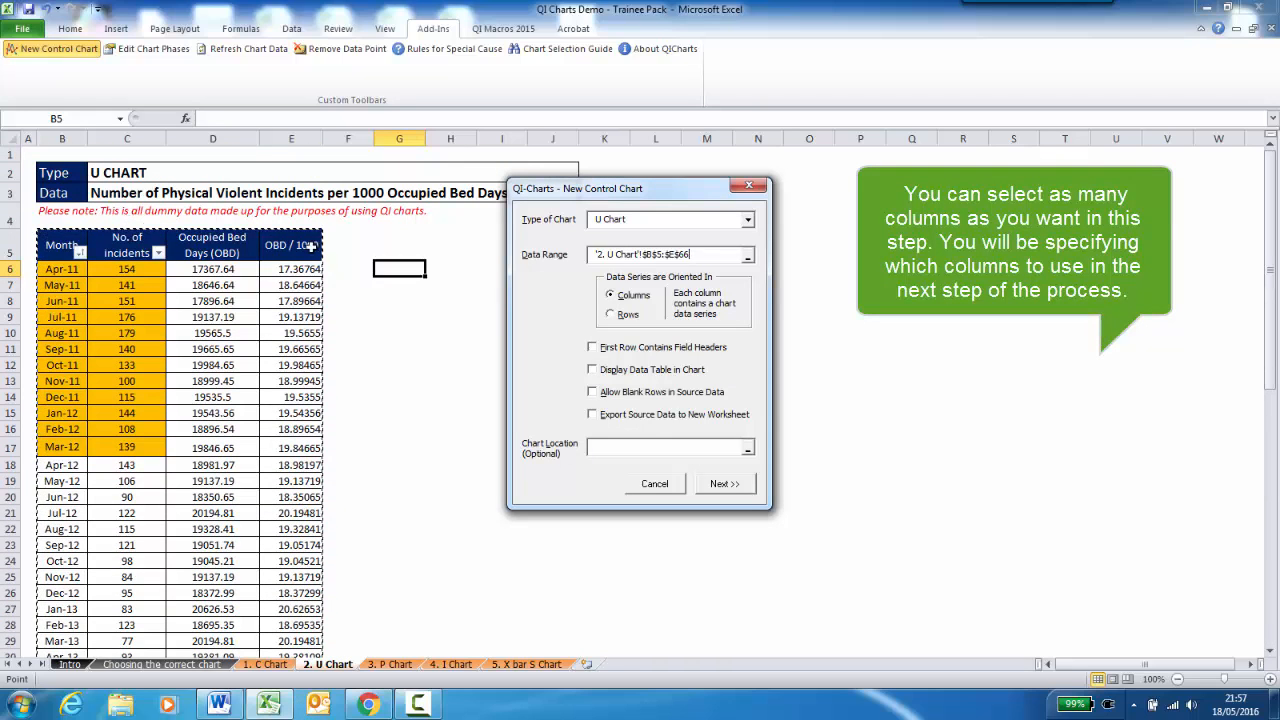
left_click(593, 348)
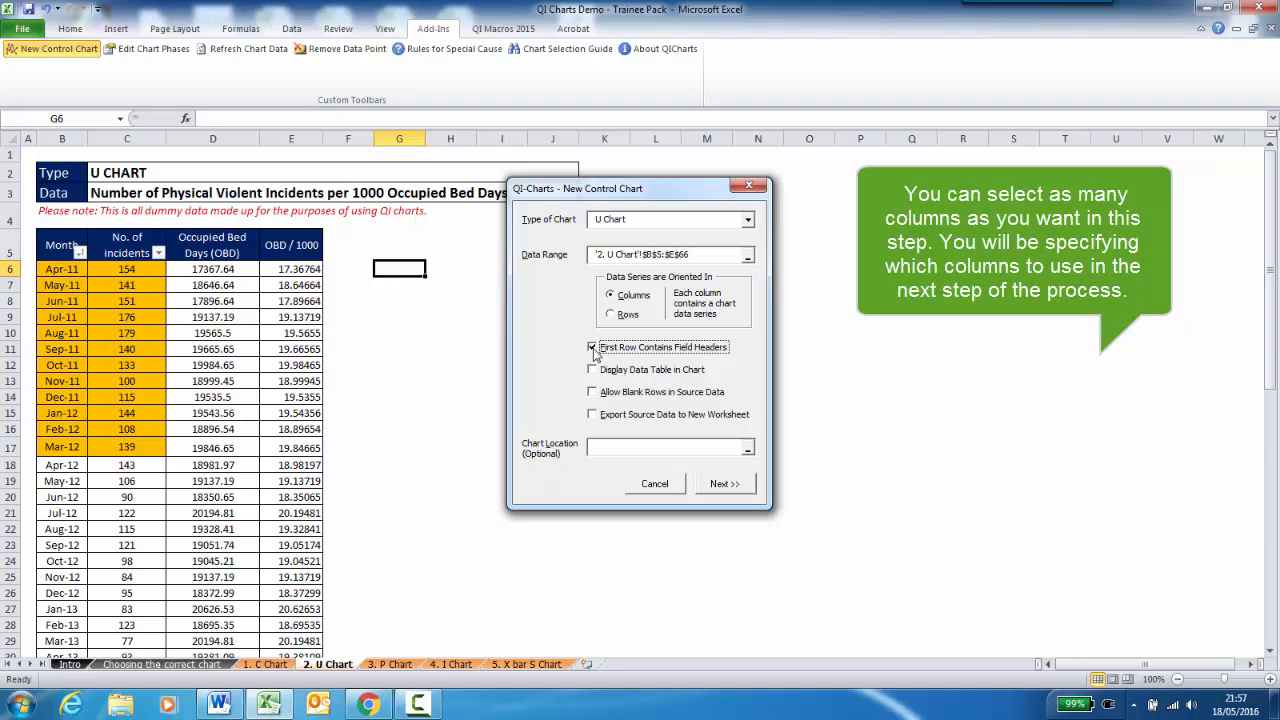
left_click(719, 484)
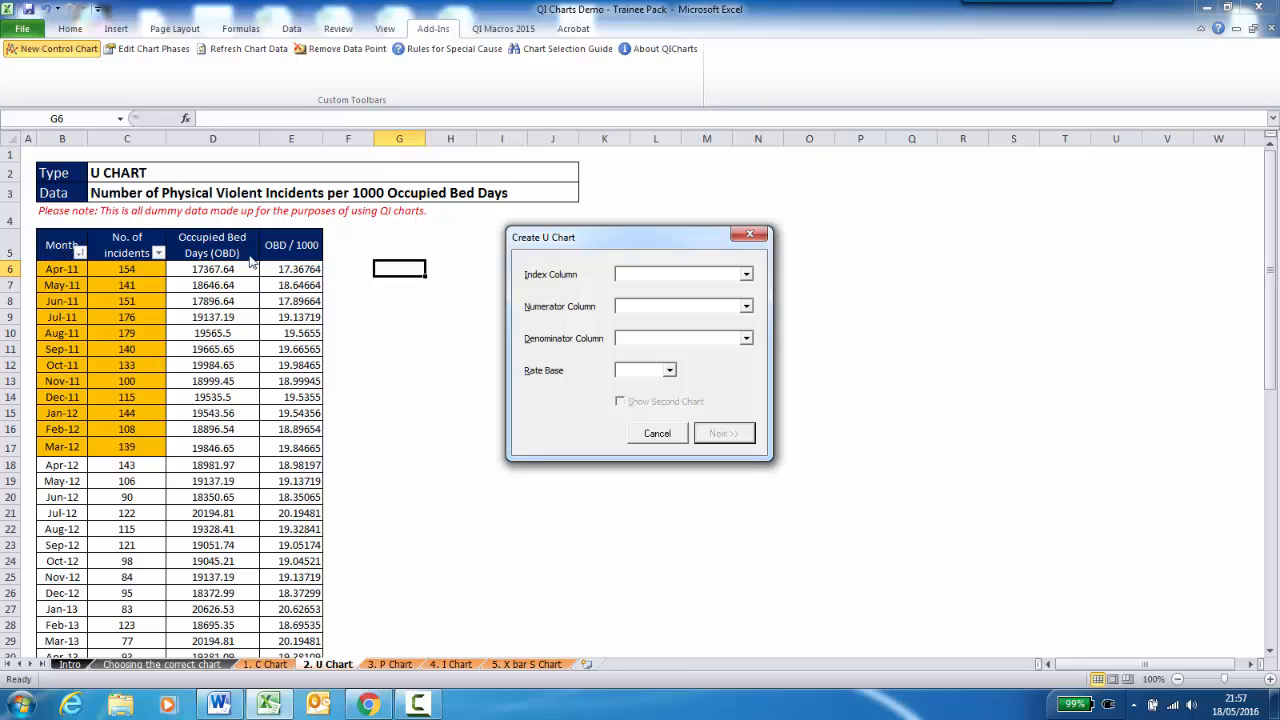
Assign Month as the index column, No. of incidents as the numerator and OBD / 1000 as the denominator, leaving the rate base blank
left_click(673, 277)
left_click(668, 291)
left_click(626, 309)
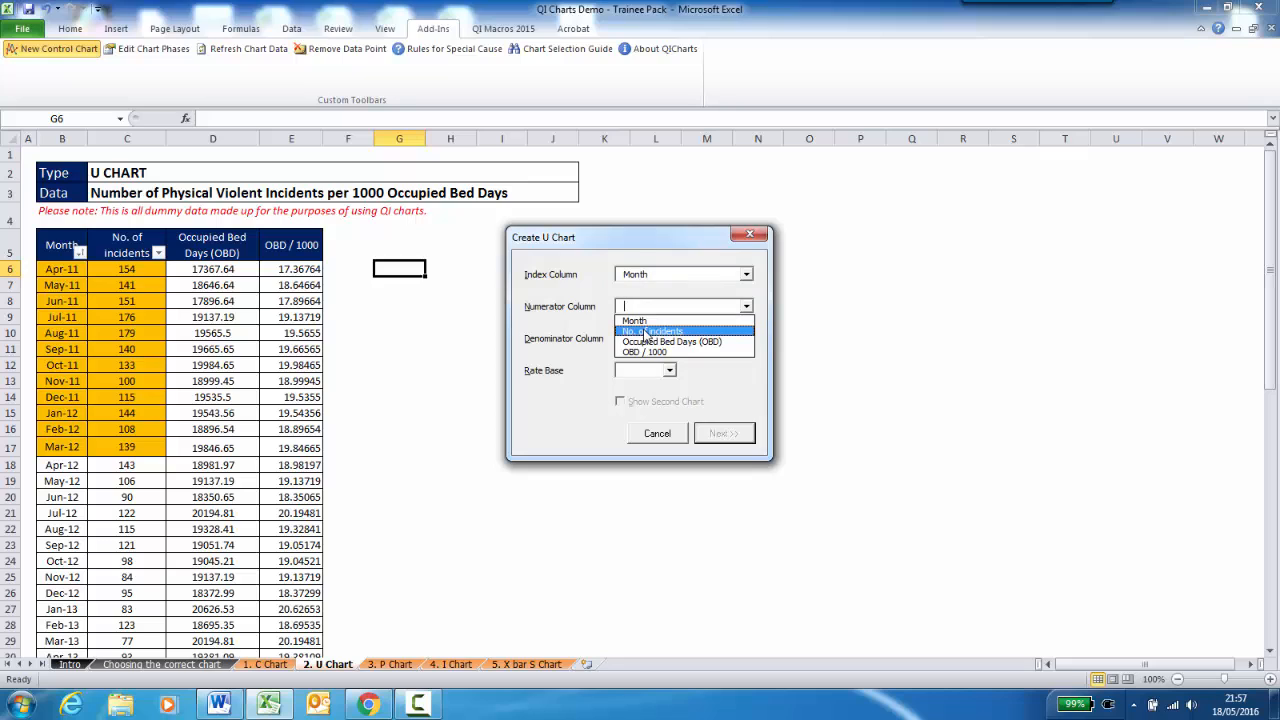
left_click(646, 332)
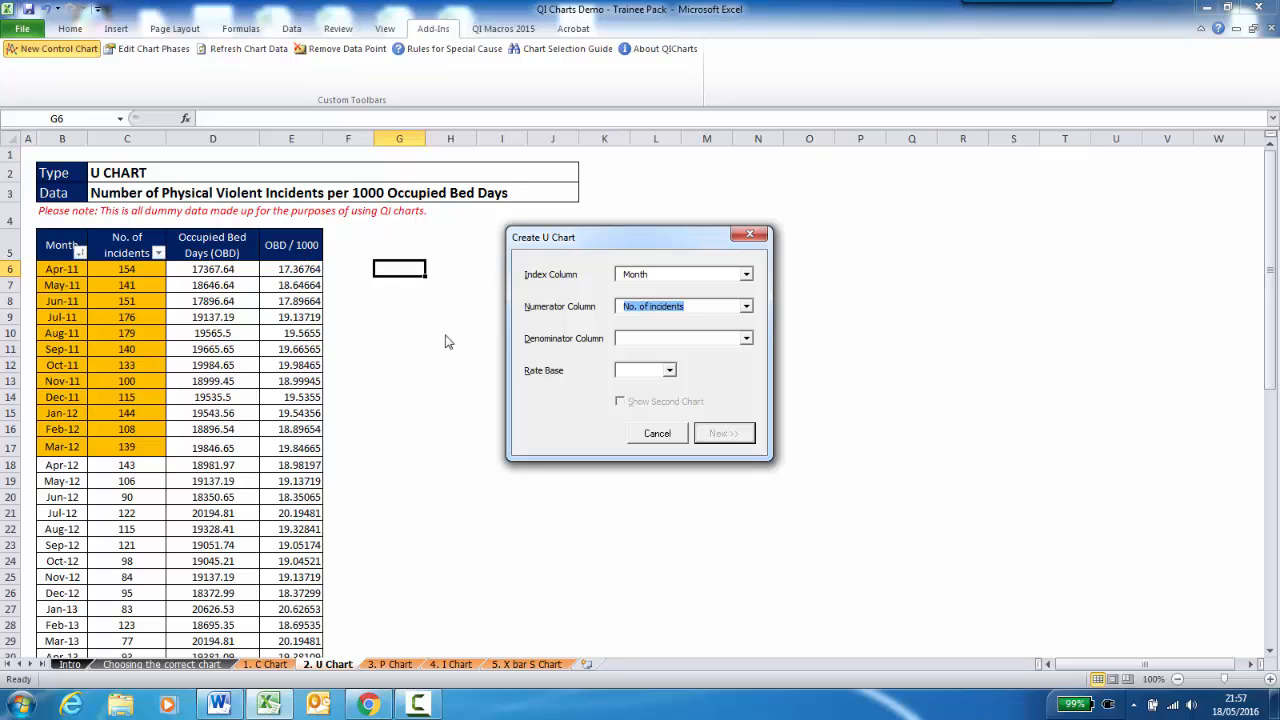
left_click(647, 342)
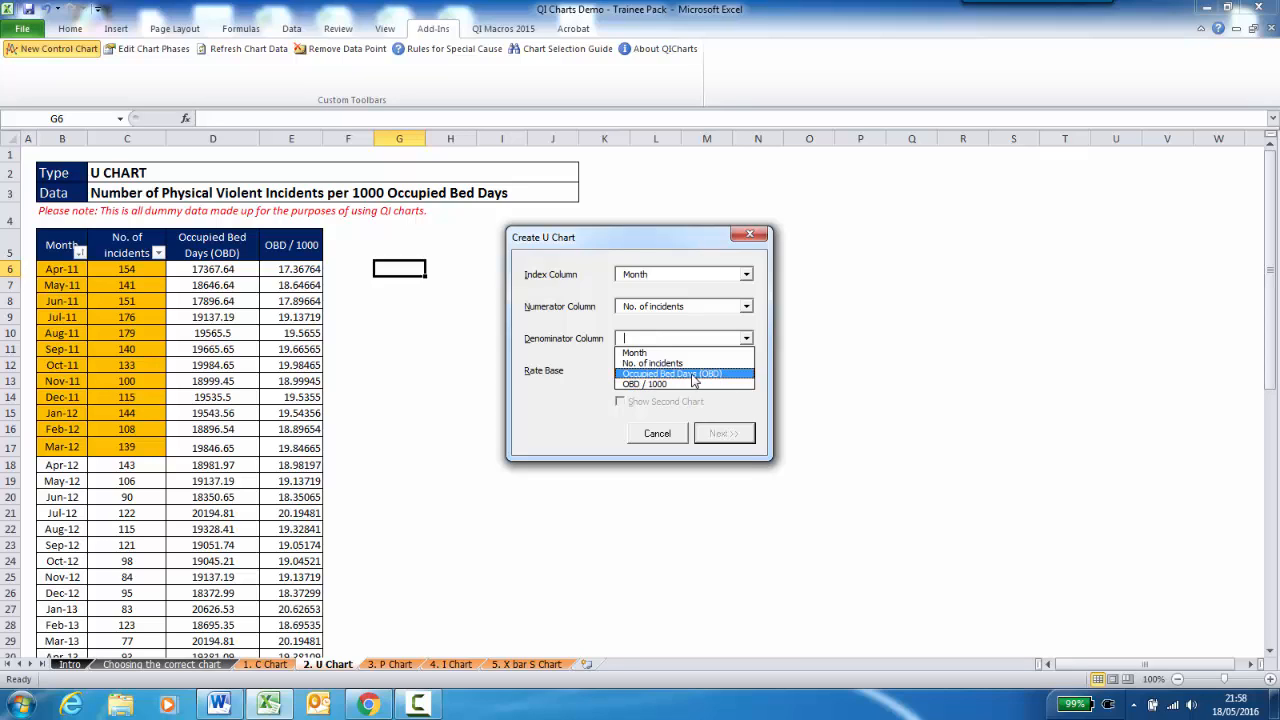
left_click(669, 383)
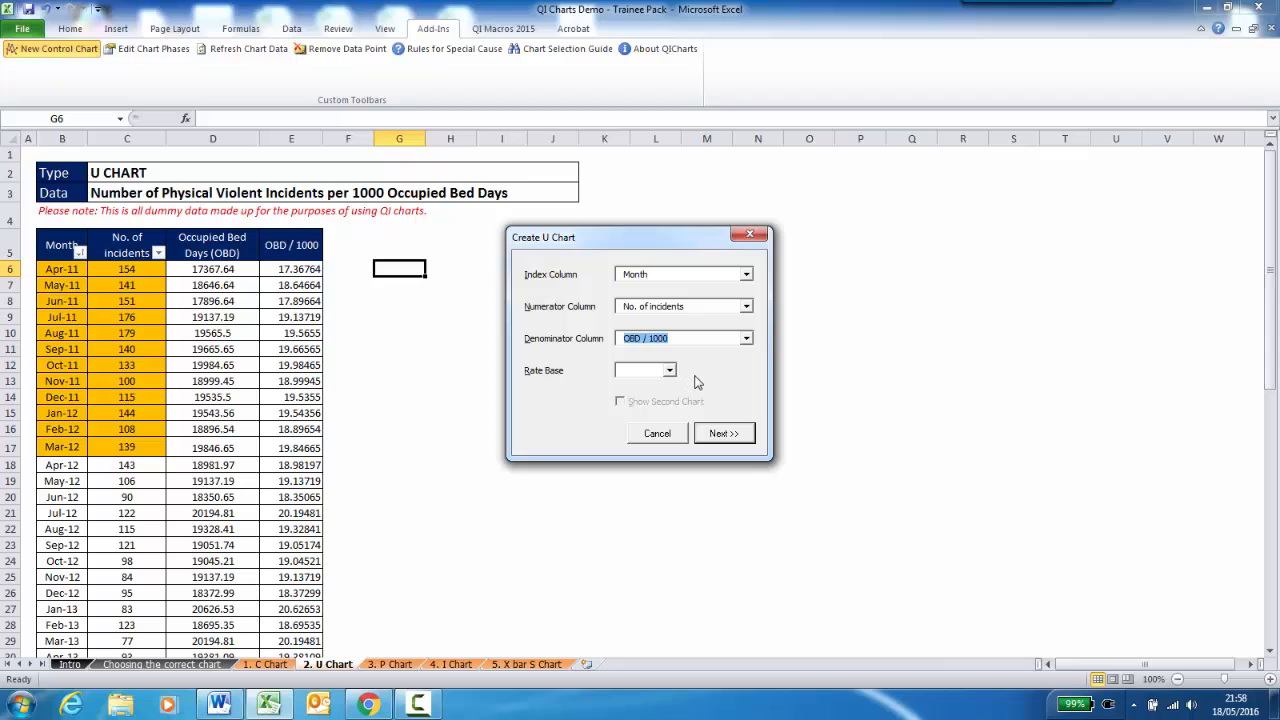
left_click(721, 433)
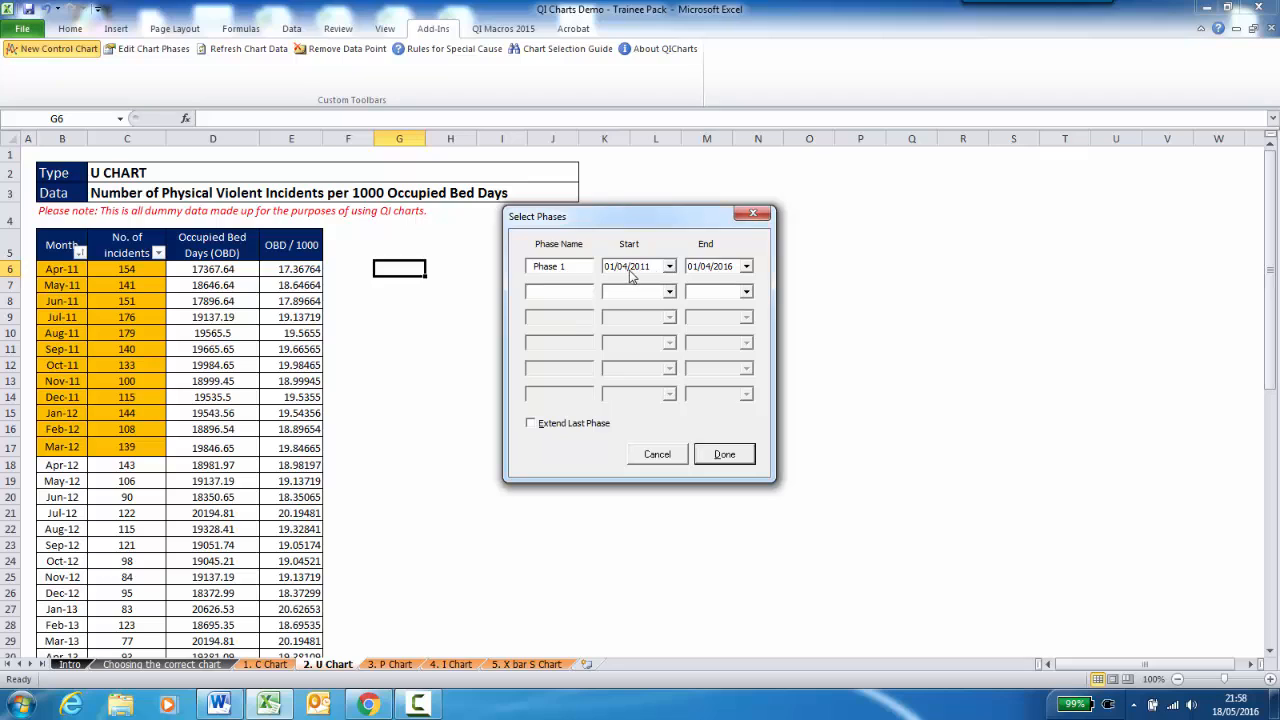
Create the U chart with Phase 1 ending on 01/03/2012 and the last phase extended
left_click(746, 266)
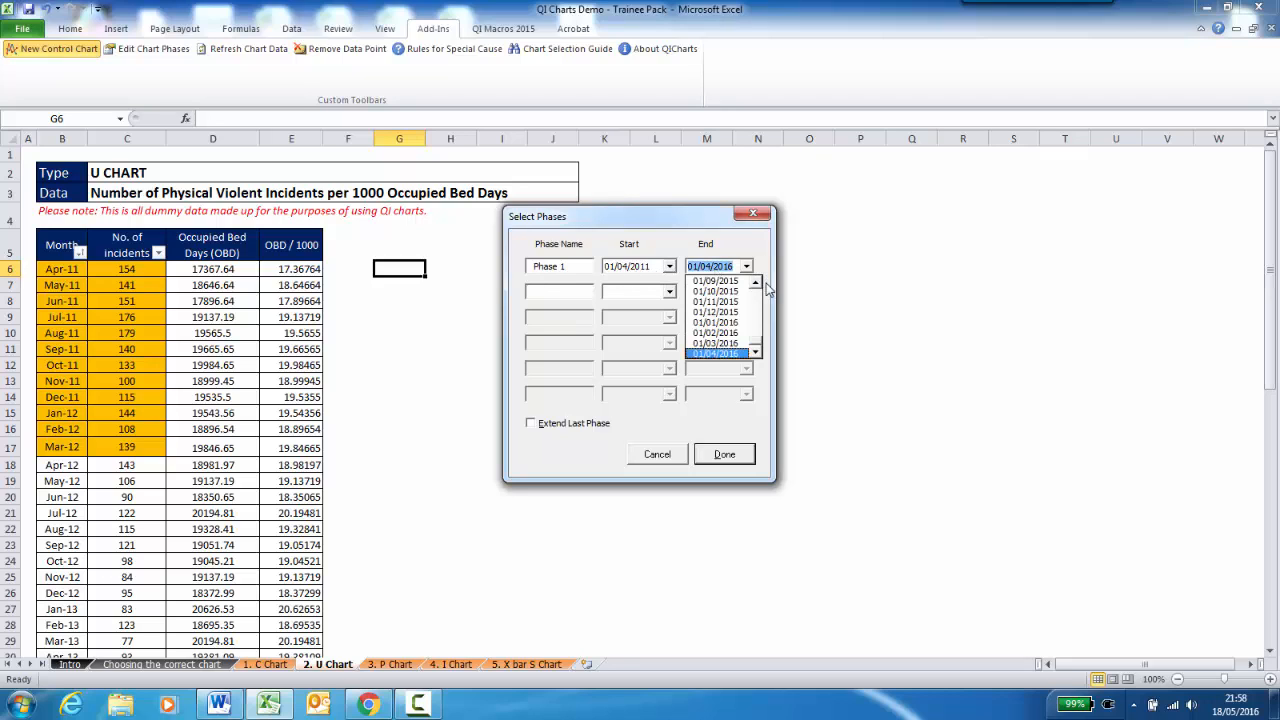
left_click(756, 283)
left_click(757, 284)
left_click(757, 284)
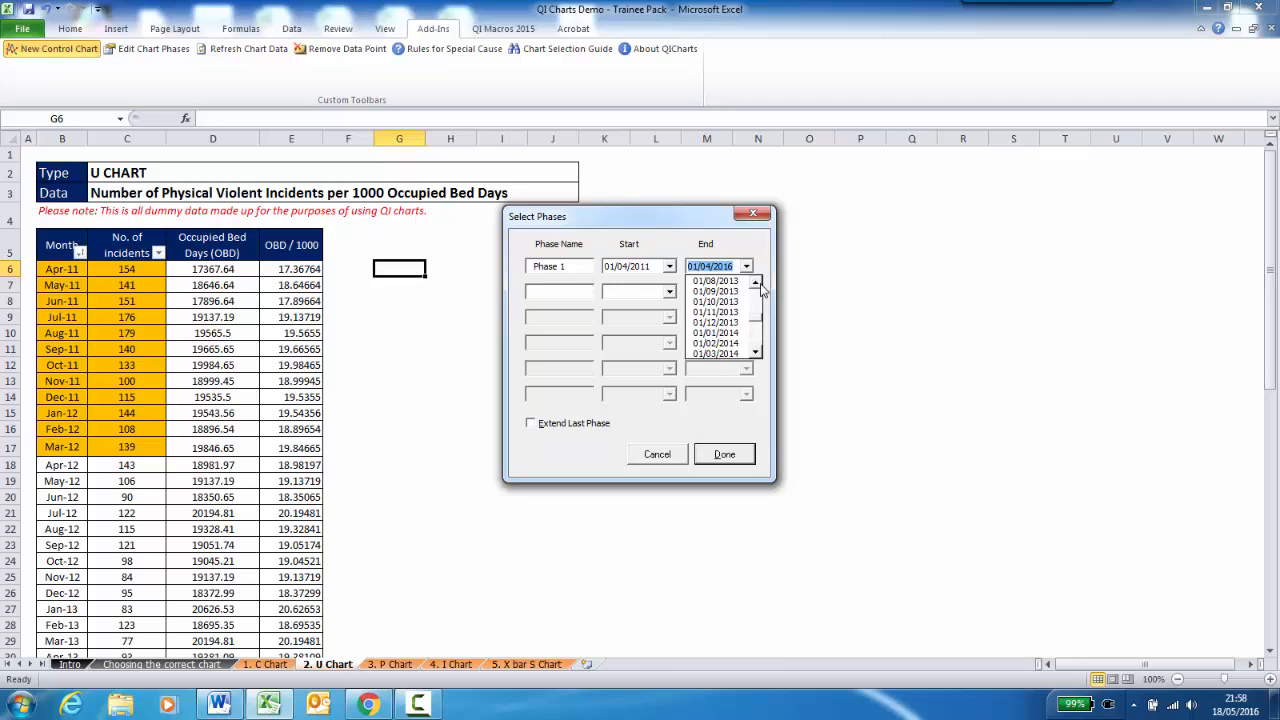
left_click(757, 284)
left_click(757, 284)
left_click(757, 284)
left_click(757, 284)
left_click(757, 284)
left_click(757, 284)
left_click(757, 284)
left_click(735, 281)
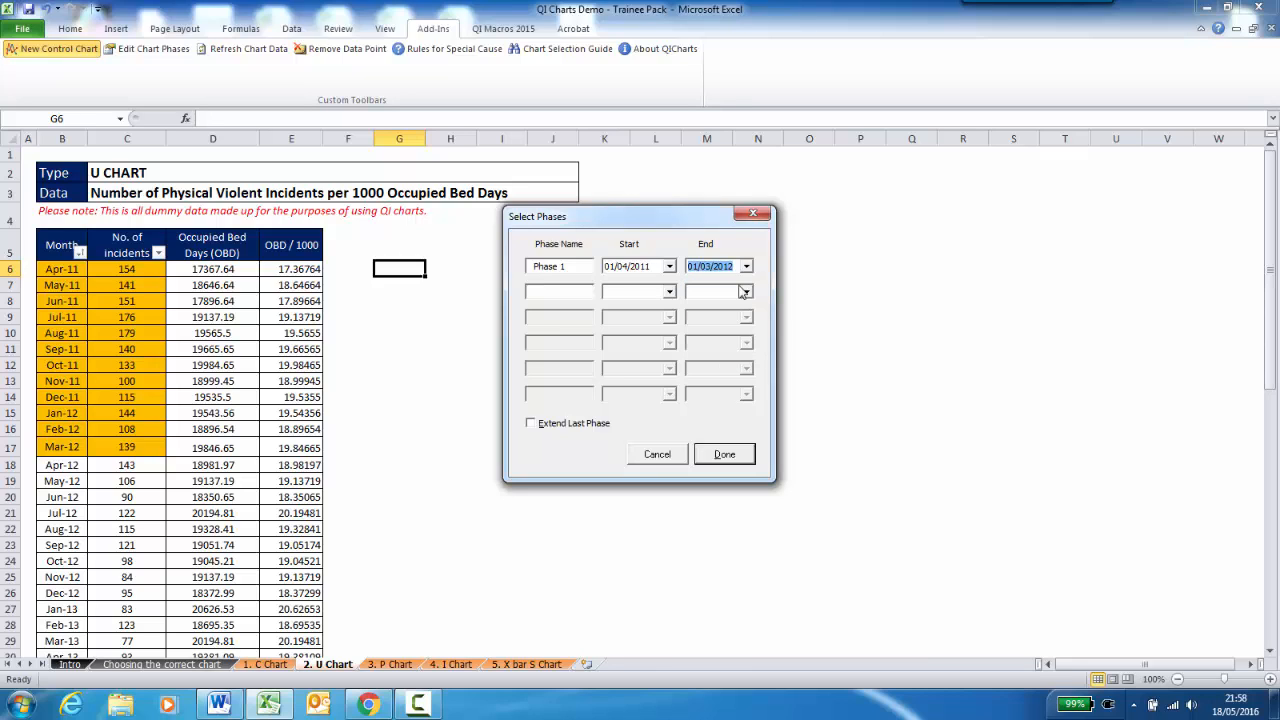
left_click(562, 428)
left_click(724, 455)
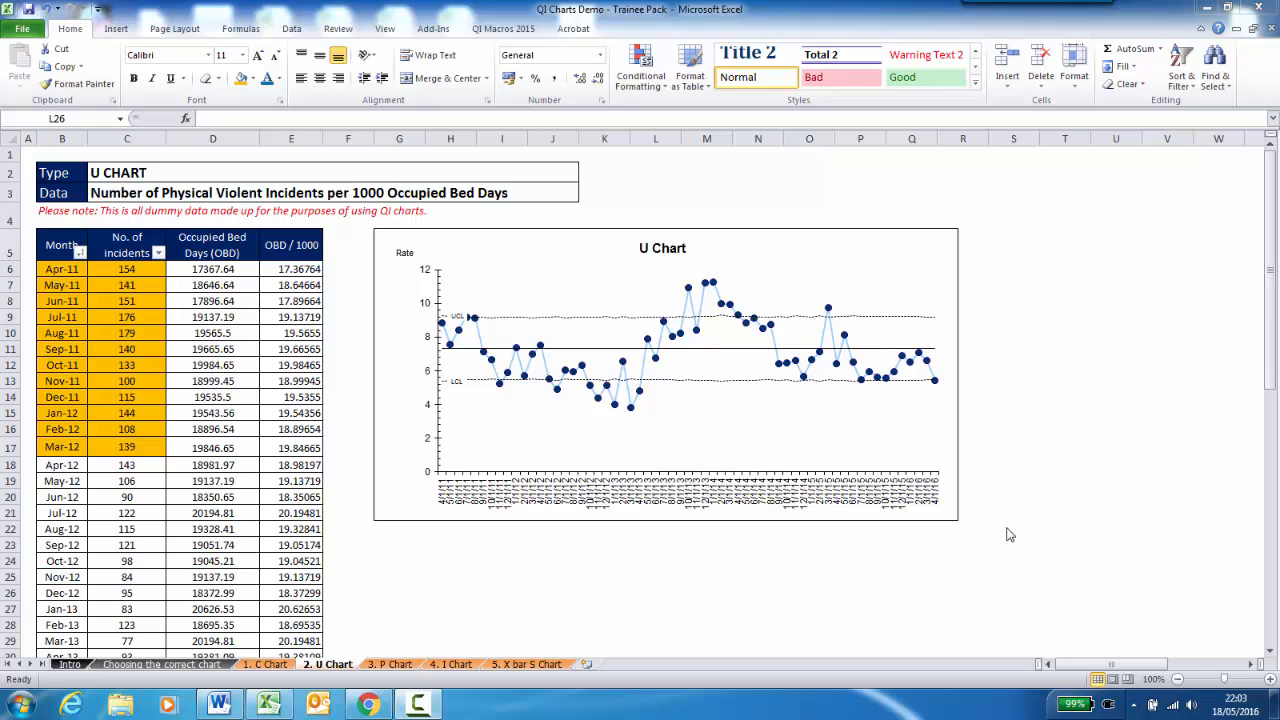
View the formatted multi-phase U chart around columns AA to AK of the same sheet
left_click(1250, 663)
left_click_drag(1252, 666, 1252, 666)
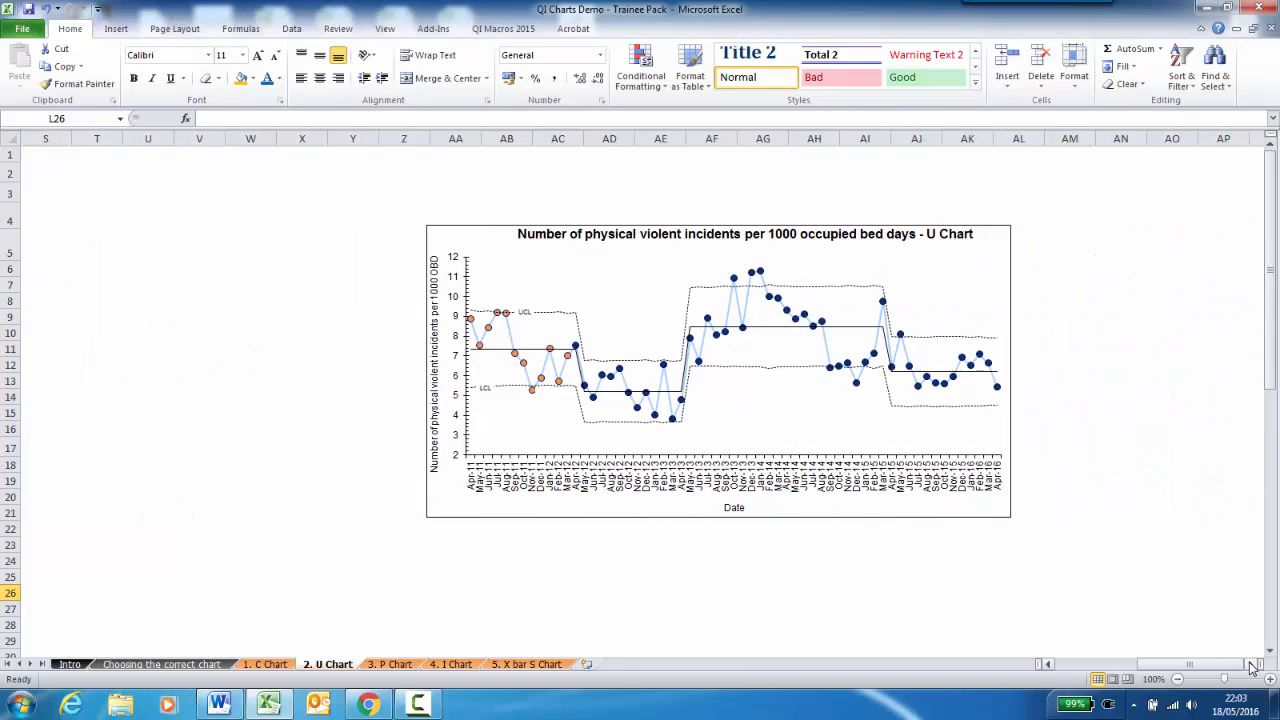